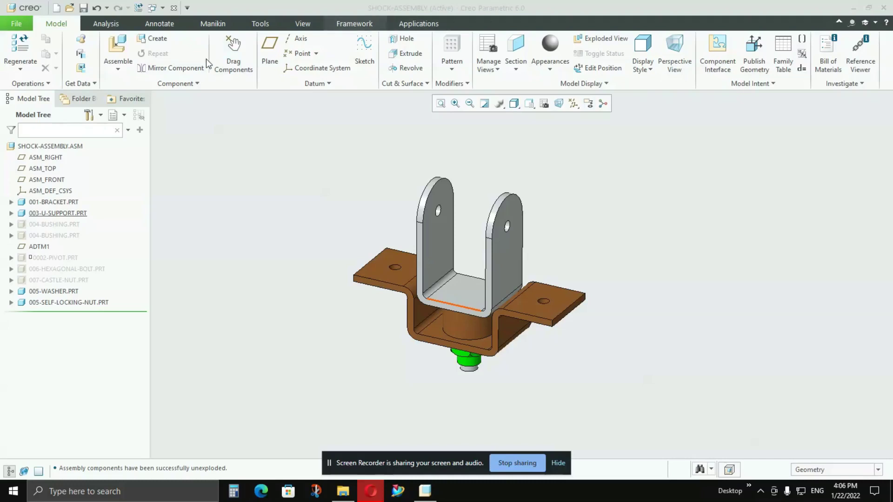
Step: Unhide the two bushings, pivot plate, hexagonal bolt and castle nut from the Model Tree
{"action": "left_click", "coordinate": [64, 224]}
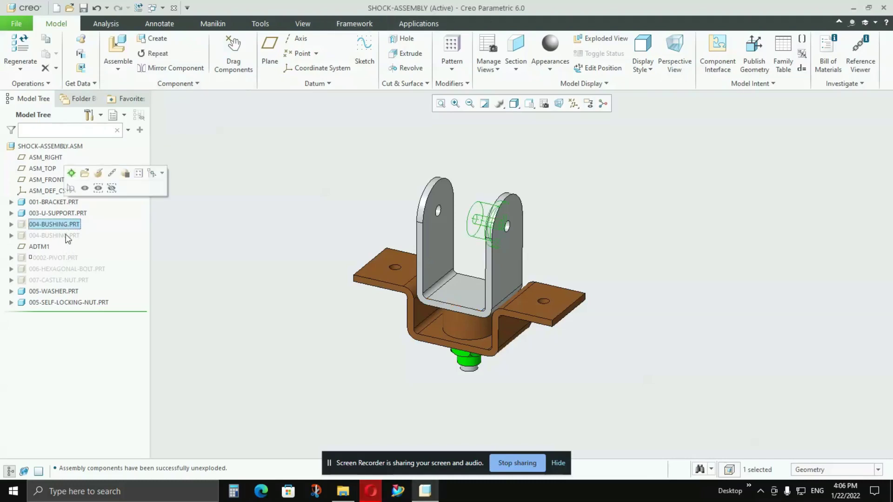
{"action": "left_click", "coordinate": [66, 235], "text": "ctrl"}
{"action": "left_click", "coordinate": [66, 263], "text": "ctrl"}
{"action": "left_click", "coordinate": [66, 271], "text": "ctrl"}
{"action": "left_click", "coordinate": [66, 279], "text": "ctrl"}
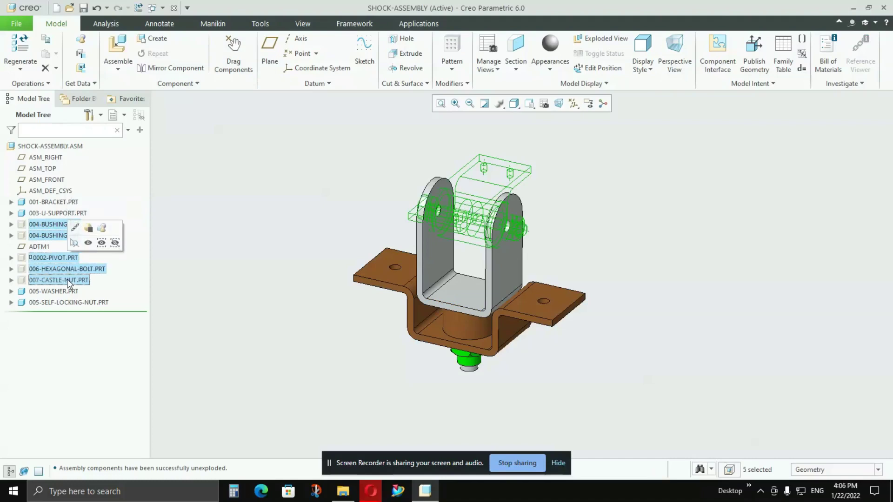
{"action": "left_click", "coordinate": [88, 242]}
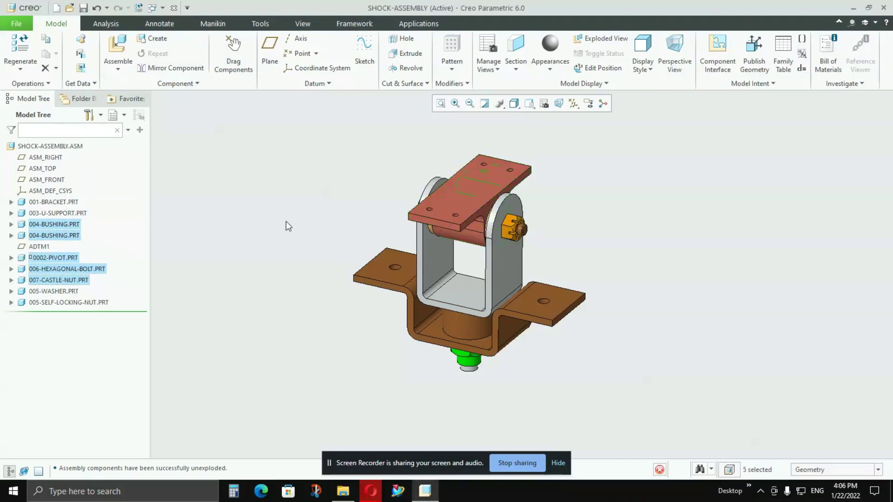
{"action": "left_click", "coordinate": [288, 227]}
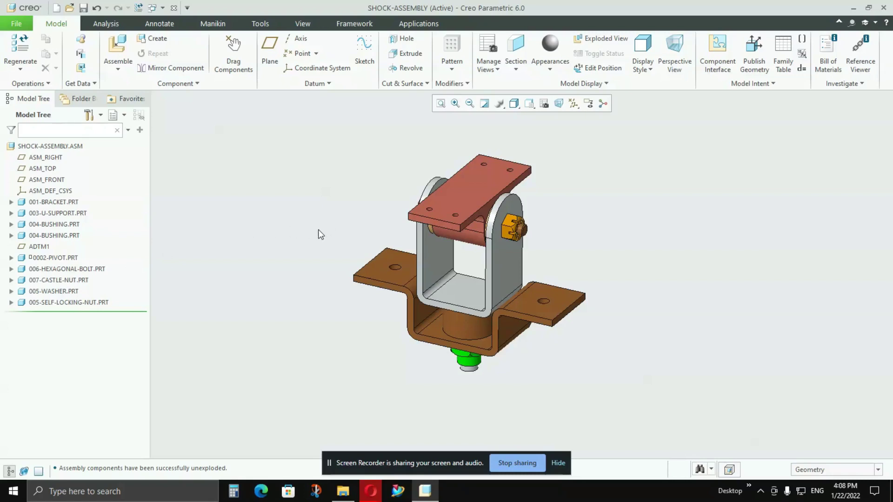
{"action": "left_click", "coordinate": [453, 208]}
{"action": "left_click", "coordinate": [67, 256]}
{"action": "mouse_move", "coordinate": [61, 241]}
{"action": "left_click", "coordinate": [70, 223]}
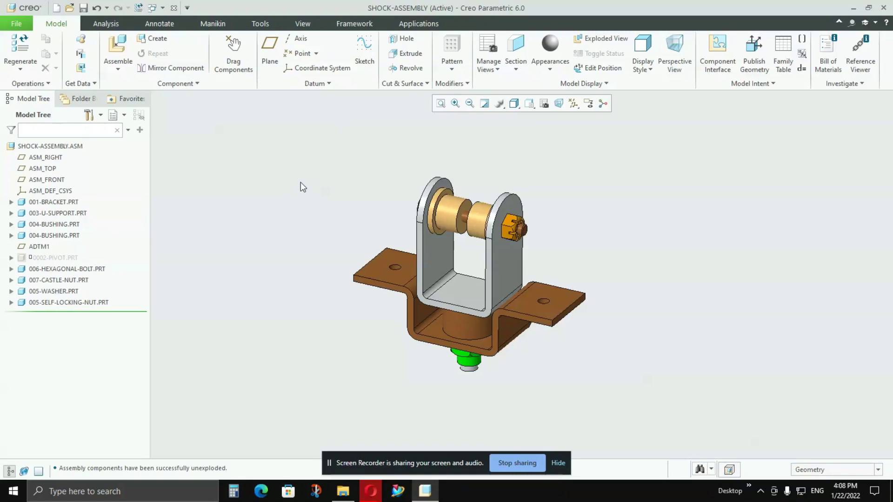
{"action": "left_click", "coordinate": [54, 259]}
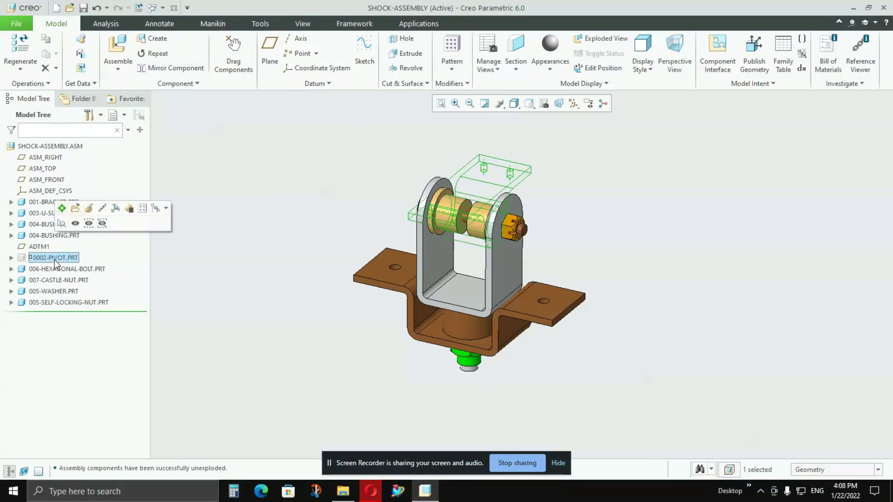
{"action": "left_click", "coordinate": [71, 227]}
{"action": "left_click", "coordinate": [213, 246]}
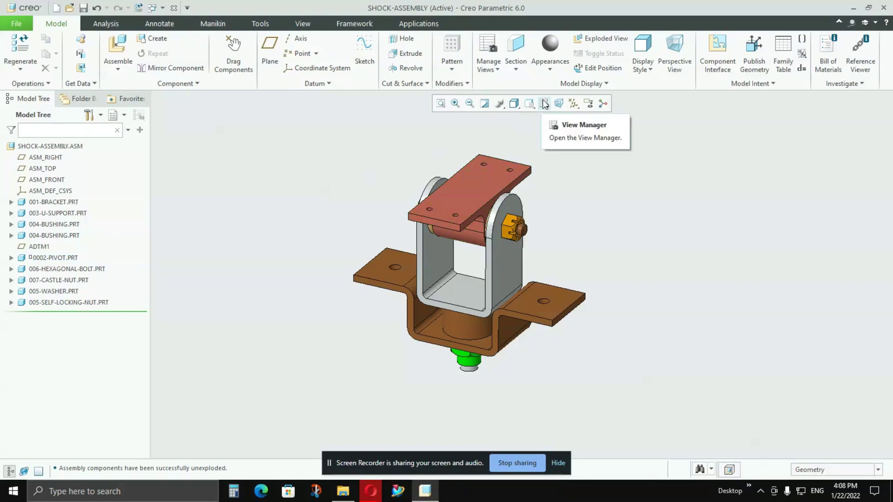
Step: Add a new Simp Rep named CUSTOMER_A in View Manager and begin editing it
{"action": "left_click", "coordinate": [544, 104]}
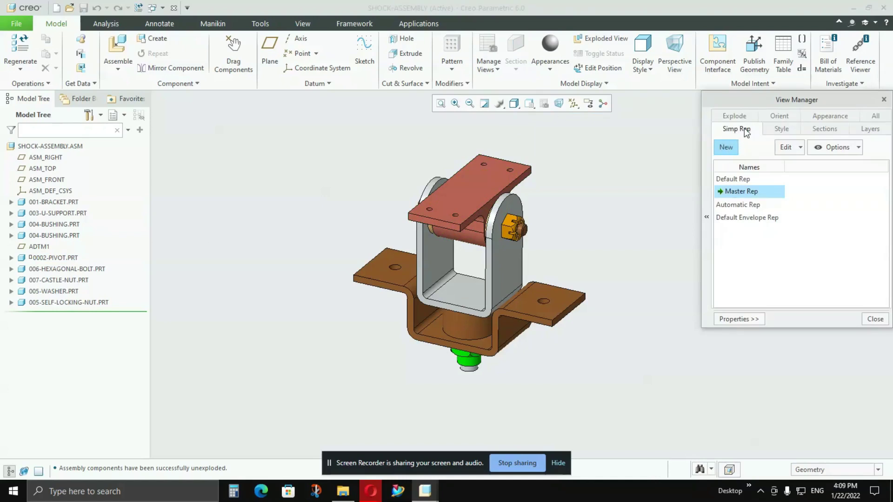
{"action": "left_click", "coordinate": [726, 148]}
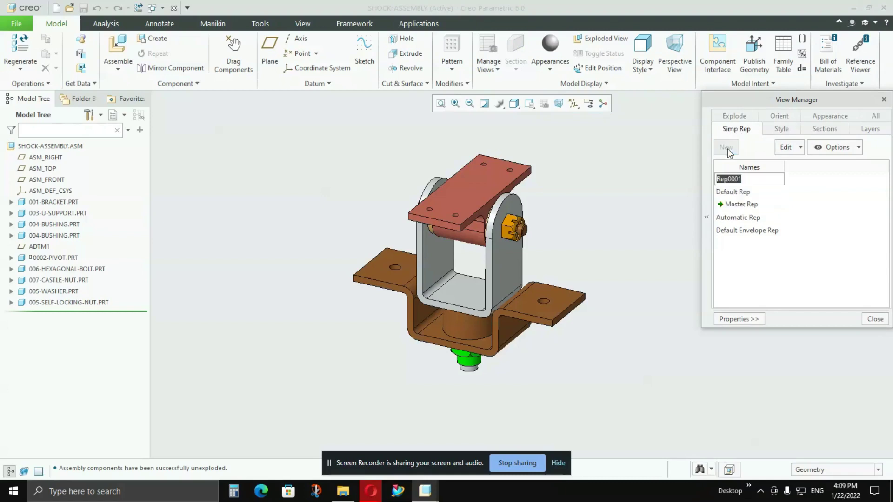
{"action": "type", "text": "CUSTOMER_01"}
{"action": "key", "text": "BackSpace"}
{"action": "key", "text": "BackSpace"}
{"action": "type", "text": "A"}
{"action": "key", "text": "Return"}
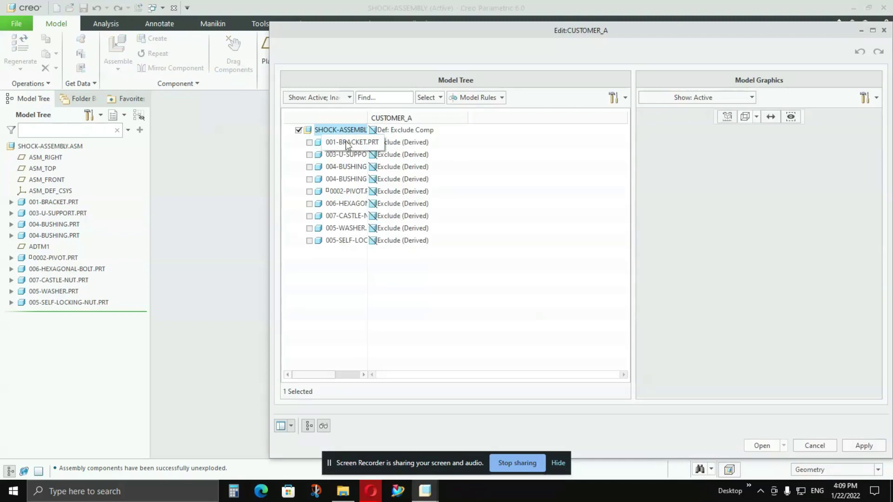
Step: Set all nine components in CUSTOMER_A to Master representation
{"action": "left_click_drag", "start_coordinate": [366, 116], "coordinate": [408, 118]}
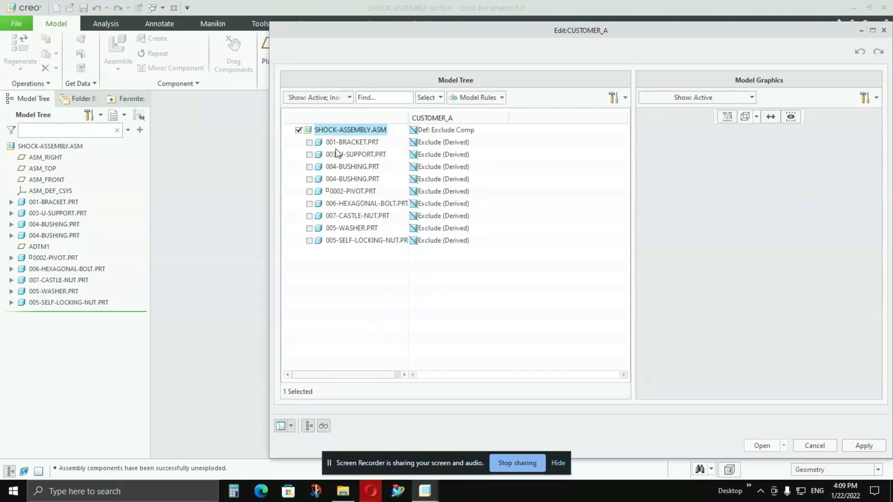
{"action": "left_click", "coordinate": [349, 142]}
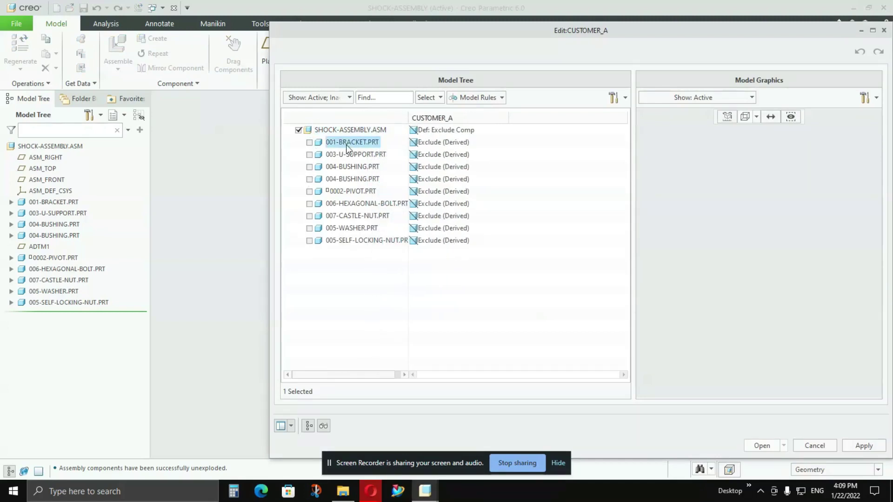
{"action": "left_click", "coordinate": [363, 241], "text": "shift"}
{"action": "right_click", "coordinate": [363, 240]}
{"action": "mouse_move", "coordinate": [388, 246]}
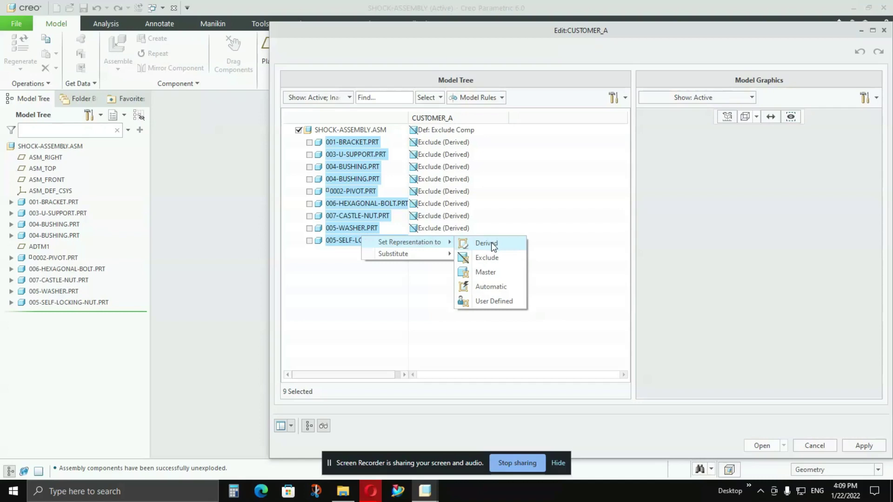
{"action": "left_click", "coordinate": [498, 270]}
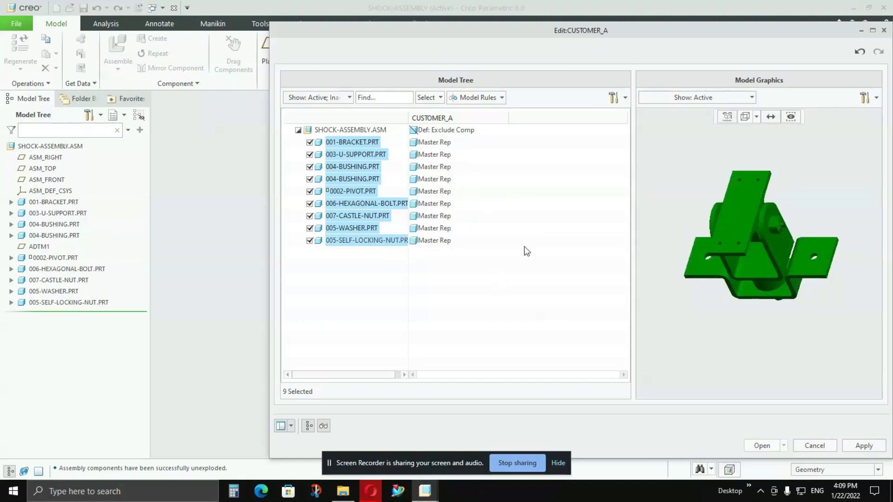
Step: Exclude 0002-PIVOT.PRT from CUSTOMER_A and open the representation
{"action": "left_click", "coordinate": [697, 296]}
{"action": "mouse_move", "coordinate": [697, 295]}
{"action": "middle_mouse_down"}
{"action": "mouse_move", "coordinate": [696, 219]}
{"action": "mouse_move", "coordinate": [701, 255]}
{"action": "mouse_move", "coordinate": [712, 250]}
{"action": "middle_mouse_up"}
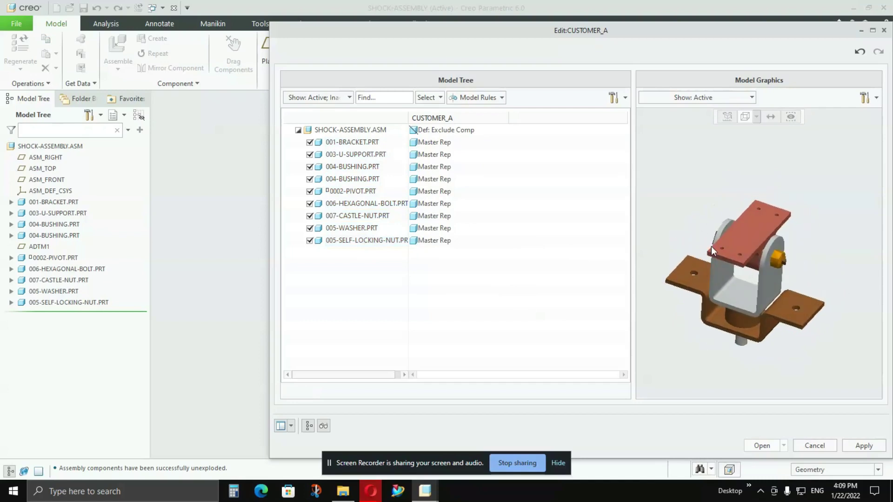
{"action": "left_click", "coordinate": [743, 239]}
{"action": "mouse_move", "coordinate": [749, 237]}
{"action": "middle_mouse_down"}
{"action": "mouse_move", "coordinate": [744, 228]}
{"action": "mouse_move", "coordinate": [779, 212]}
{"action": "middle_mouse_up"}
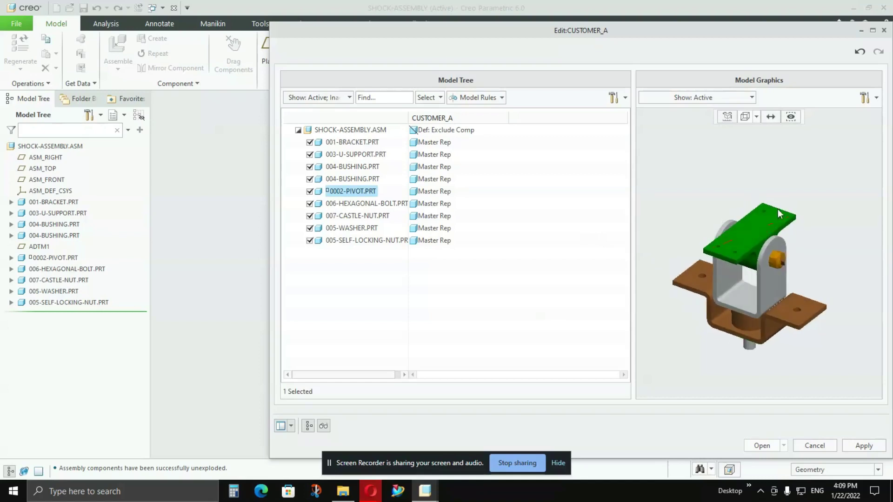
{"action": "left_click", "coordinate": [309, 192]}
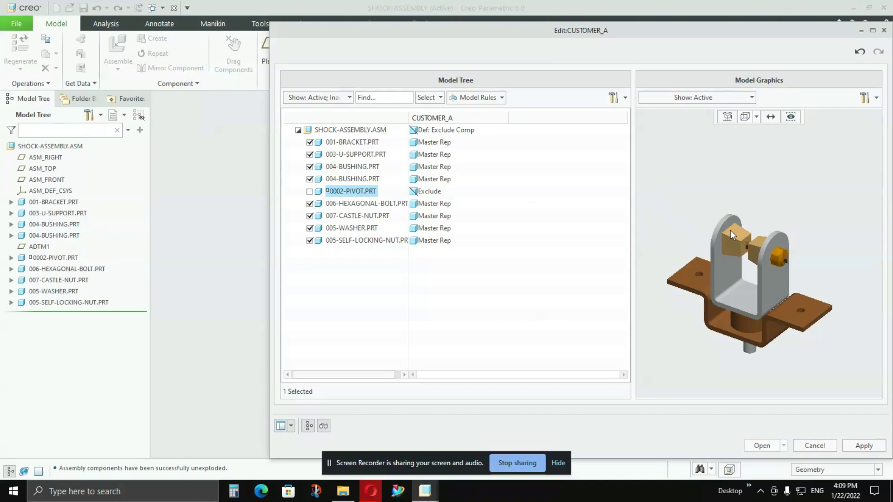
{"action": "left_click", "coordinate": [760, 447]}
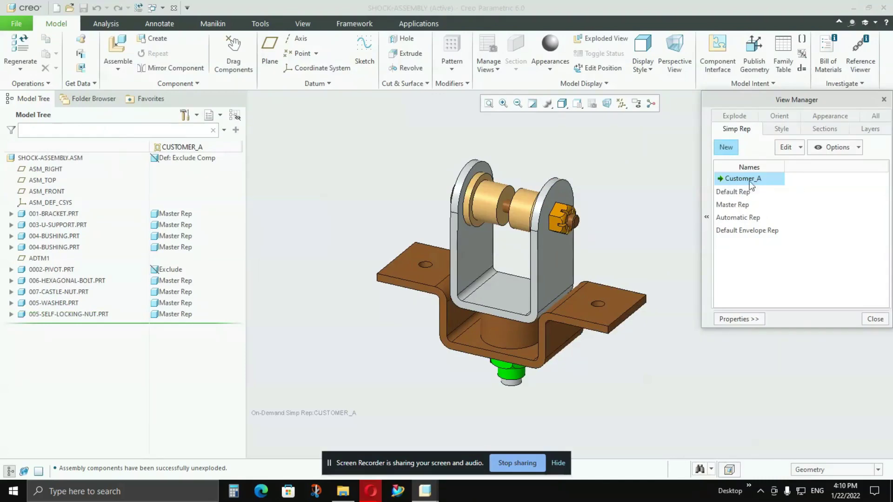
Step: Activate Master Rep in View Manager, restoring the pivot plate, and select it on the model
{"action": "mouse_move", "coordinate": [760, 184]}
{"action": "double_click", "coordinate": [738, 206]}
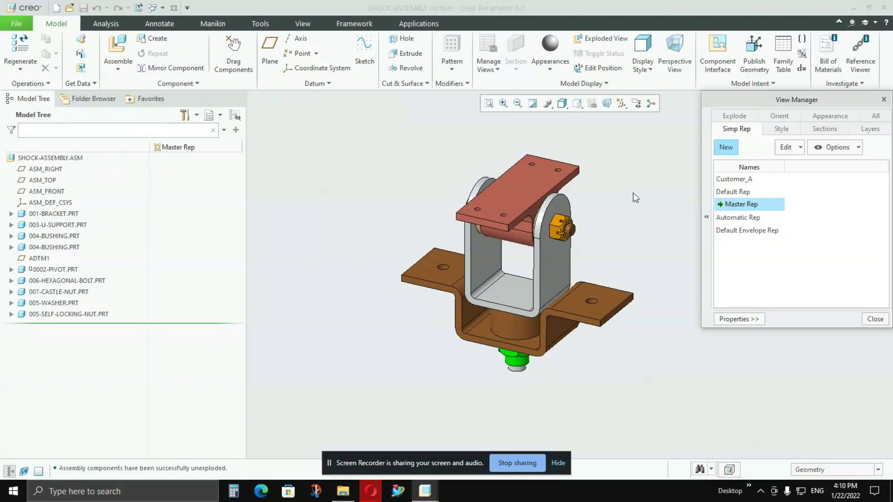
{"action": "left_click", "coordinate": [523, 178]}
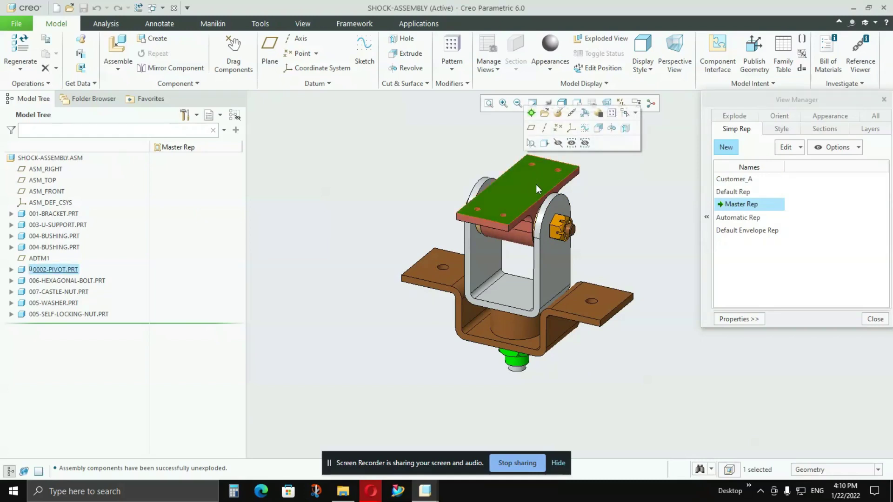
{"action": "middle_click_drag", "start_coordinate": [515, 232], "coordinate": [535, 219]}
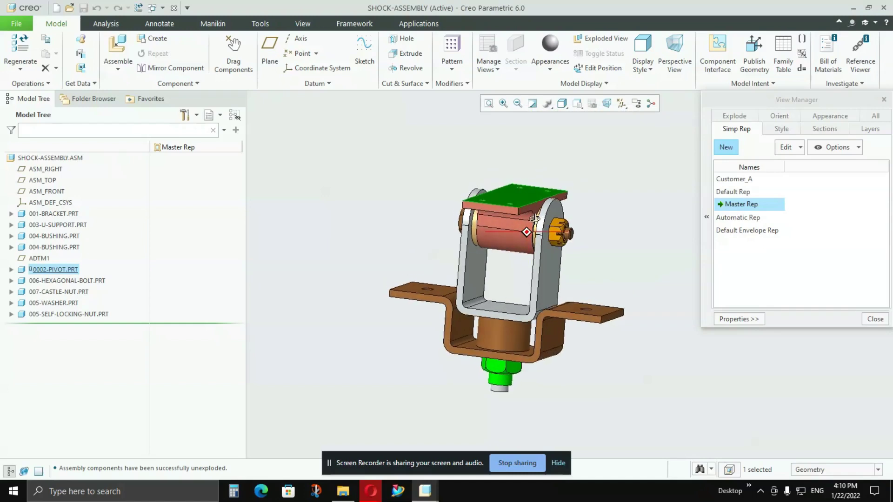
{"action": "mouse_move", "coordinate": [498, 307]}
{"action": "middle_mouse_down"}
{"action": "mouse_move", "coordinate": [498, 322]}
{"action": "mouse_move", "coordinate": [494, 306]}
{"action": "middle_mouse_up"}
{"action": "scroll", "coordinate": [503, 388], "scroll_direction": "up", "scroll_amount": 3}
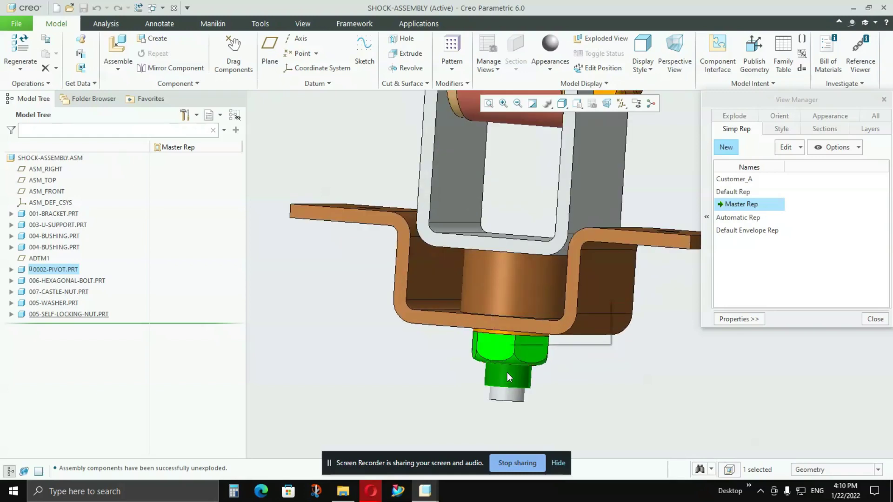
{"action": "left_click", "coordinate": [507, 372]}
{"action": "left_click", "coordinate": [44, 314]}
{"action": "scroll", "coordinate": [395, 342], "scroll_direction": "down", "scroll_amount": 3}
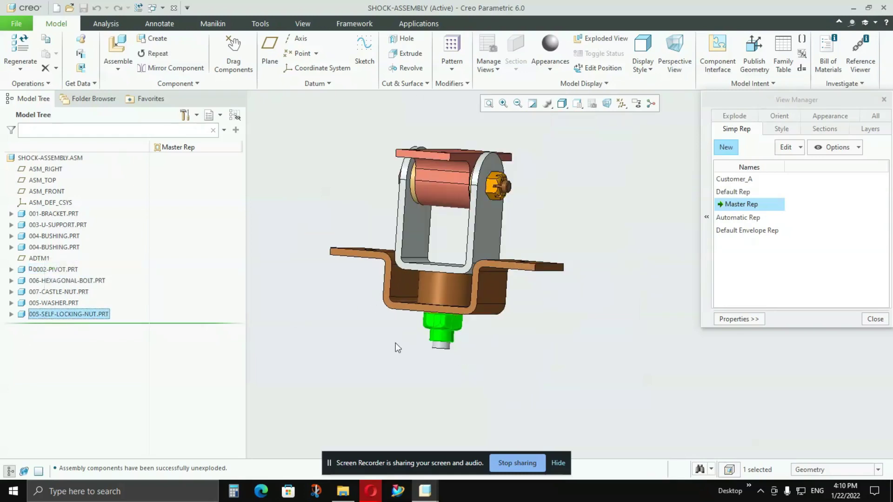
{"action": "scroll", "coordinate": [426, 331], "scroll_direction": "up", "scroll_amount": 2}
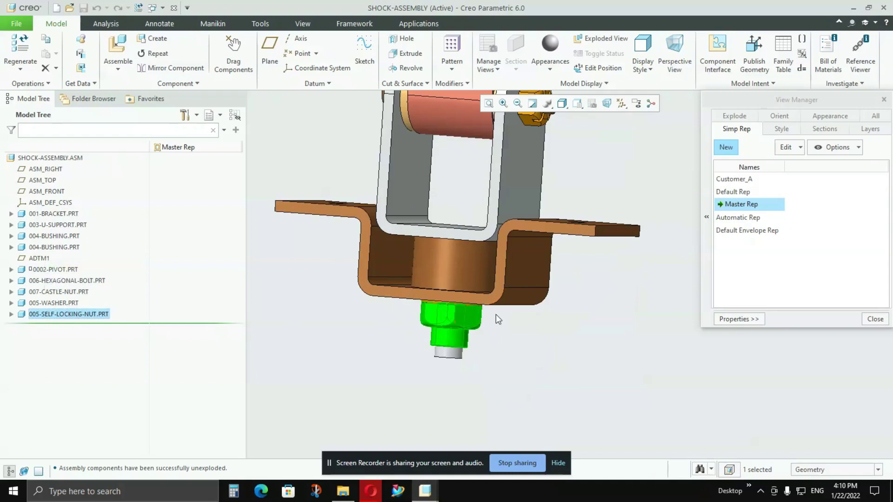
{"action": "middle_click_drag", "start_coordinate": [496, 315], "coordinate": [492, 293]}
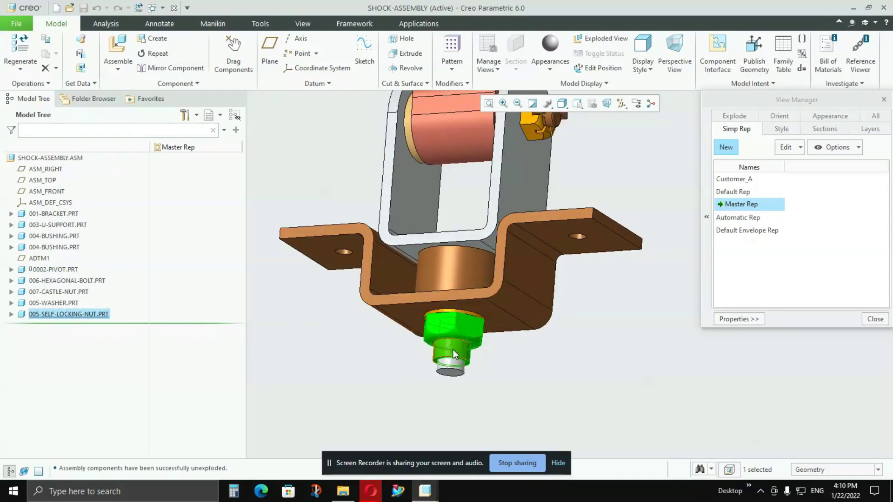
{"action": "key", "text": "ctrl+d"}
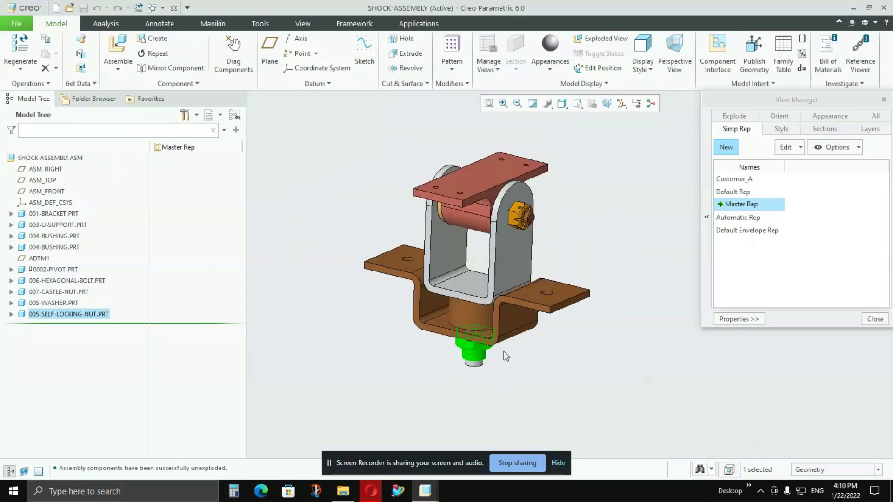
Step: Create a new simplified representation named CUSTOMER_B
{"action": "left_click", "coordinate": [722, 150]}
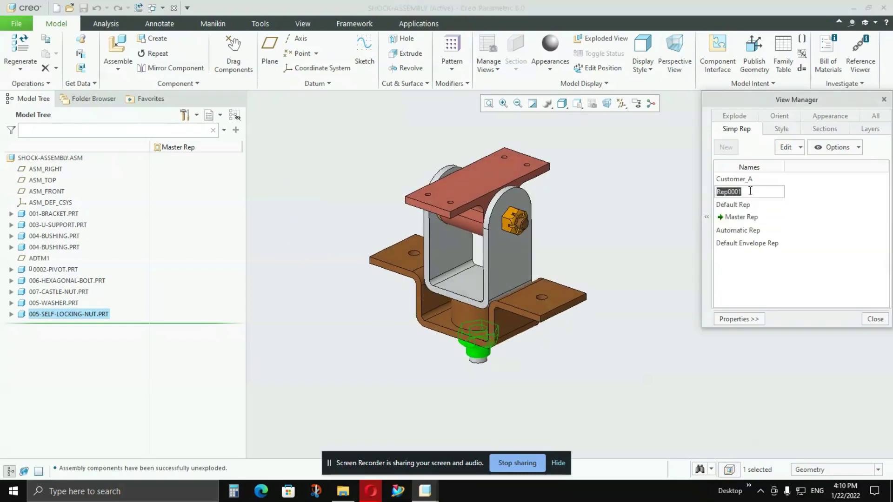
{"action": "type", "text": "CUSTOMER_B"}
{"action": "key", "text": "Return"}
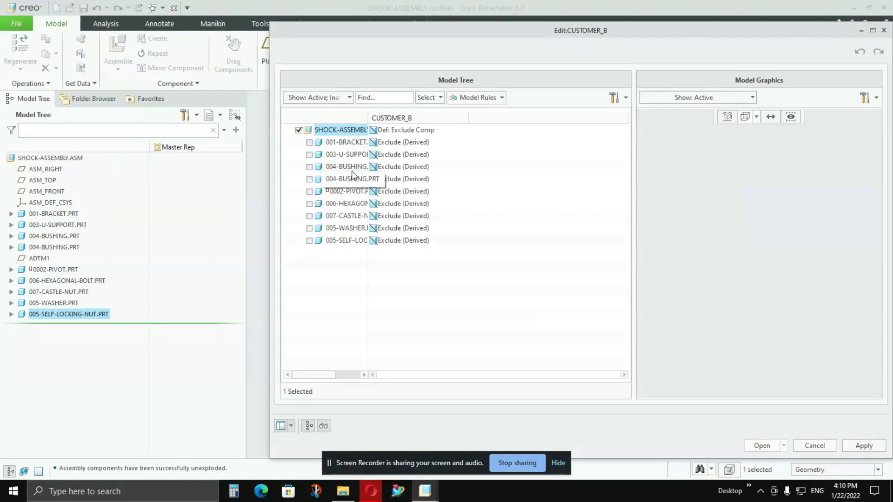
Step: Set all nine components in CUSTOMER_B to Master Rep
{"action": "left_click", "coordinate": [344, 240], "text": "shift"}
{"action": "right_click", "coordinate": [345, 240]}
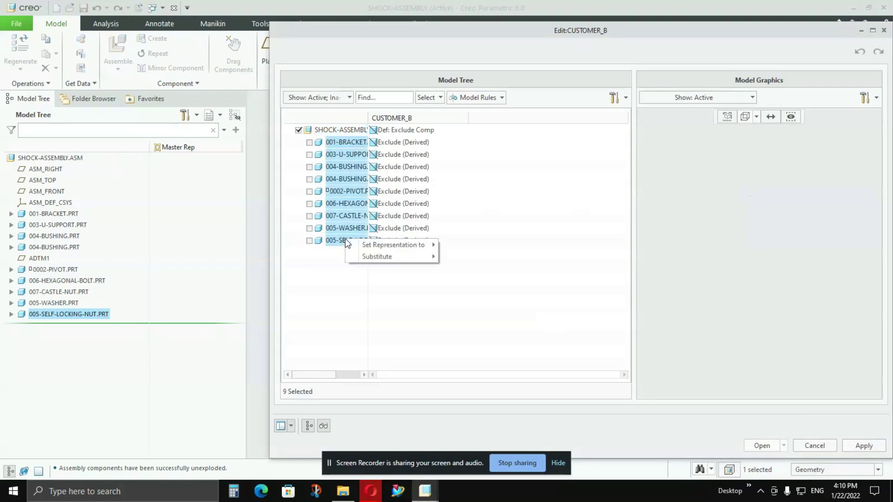
{"action": "mouse_move", "coordinate": [409, 245]}
{"action": "left_click", "coordinate": [466, 274]}
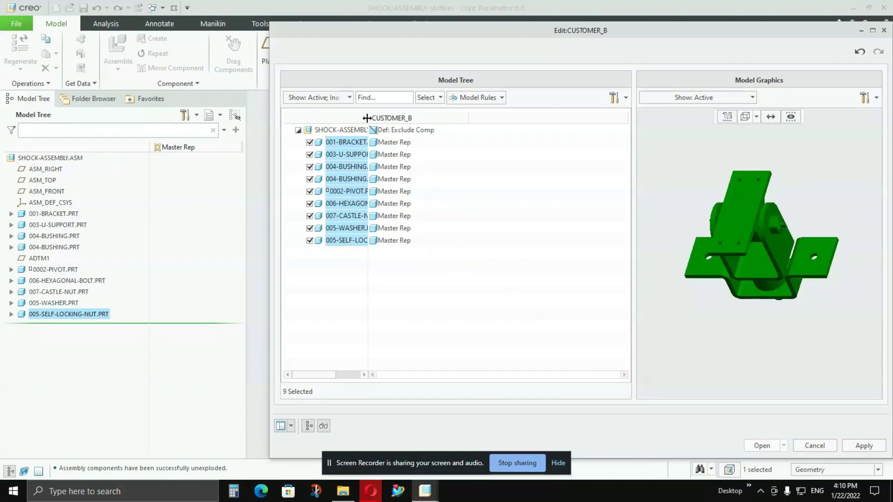
{"action": "left_click_drag", "start_coordinate": [368, 118], "coordinate": [415, 134]}
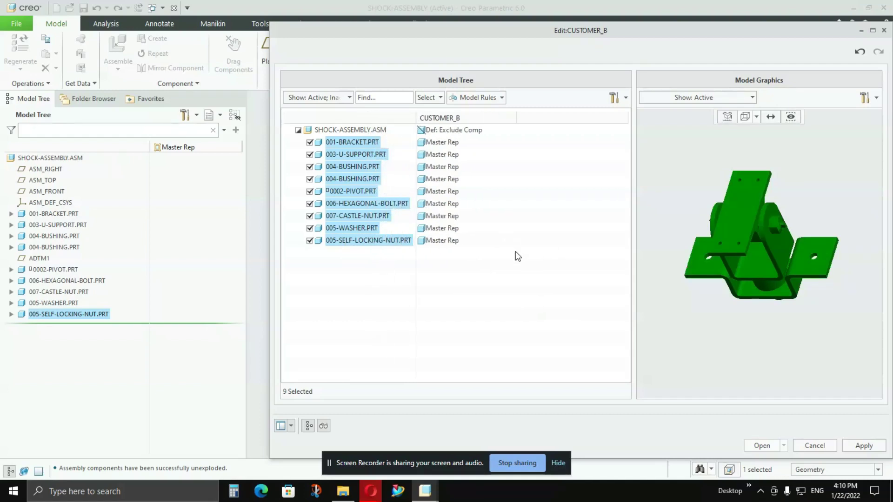
Step: Exclude 005-SELF-LOCKING-NUT.PRT from CUSTOMER_B and open the representation
{"action": "left_click", "coordinate": [372, 241]}
{"action": "mouse_move", "coordinate": [721, 282]}
{"action": "middle_mouse_down"}
{"action": "mouse_move", "coordinate": [733, 265]}
{"action": "mouse_move", "coordinate": [706, 288]}
{"action": "mouse_move", "coordinate": [722, 292]}
{"action": "middle_mouse_up"}
{"action": "left_click", "coordinate": [789, 212]}
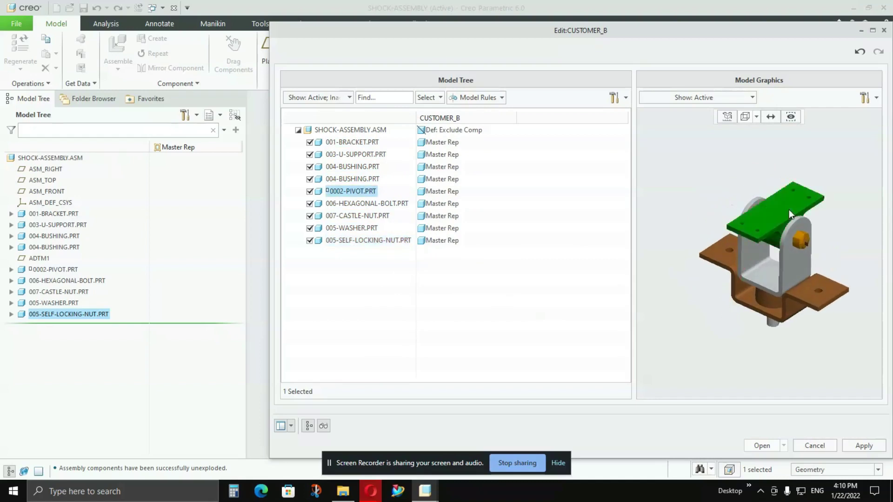
{"action": "middle_click_drag", "start_coordinate": [752, 220], "coordinate": [783, 266]}
{"action": "left_click", "coordinate": [700, 194]}
{"action": "left_click", "coordinate": [789, 278]}
{"action": "scroll", "coordinate": [790, 278], "scroll_direction": "down", "scroll_amount": 3}
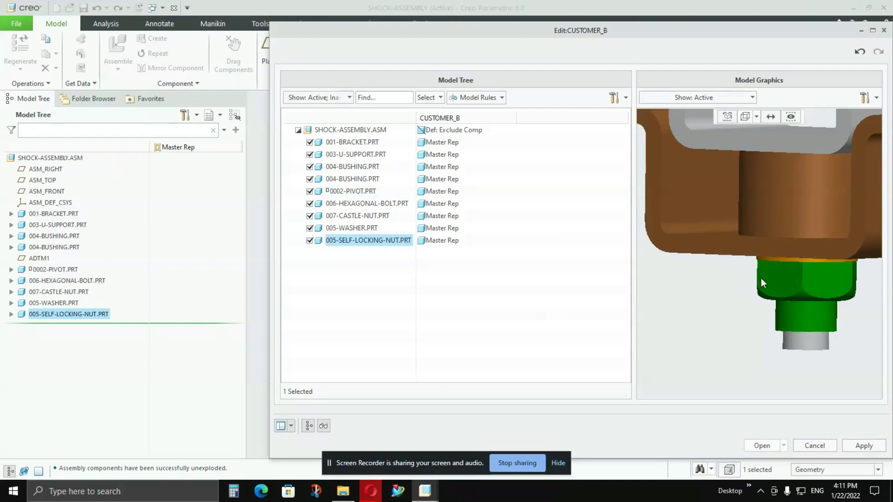
{"action": "scroll", "coordinate": [652, 294], "scroll_direction": "up", "scroll_amount": 1}
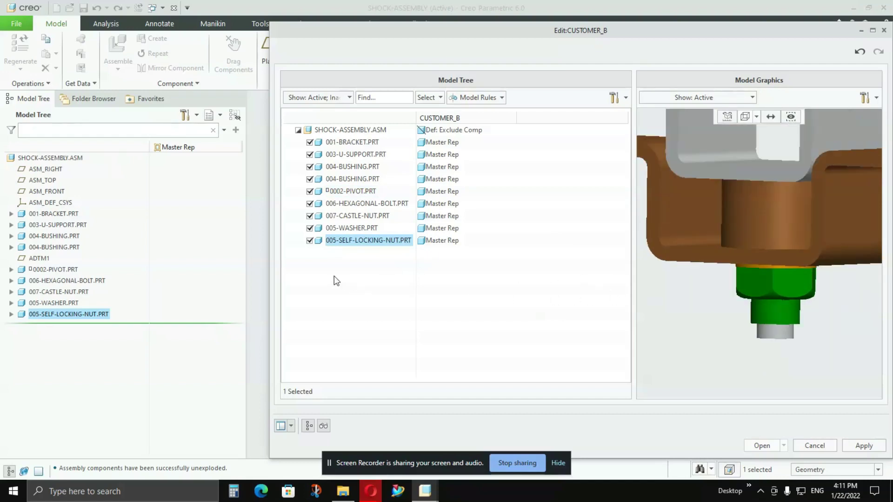
{"action": "left_click", "coordinate": [309, 241]}
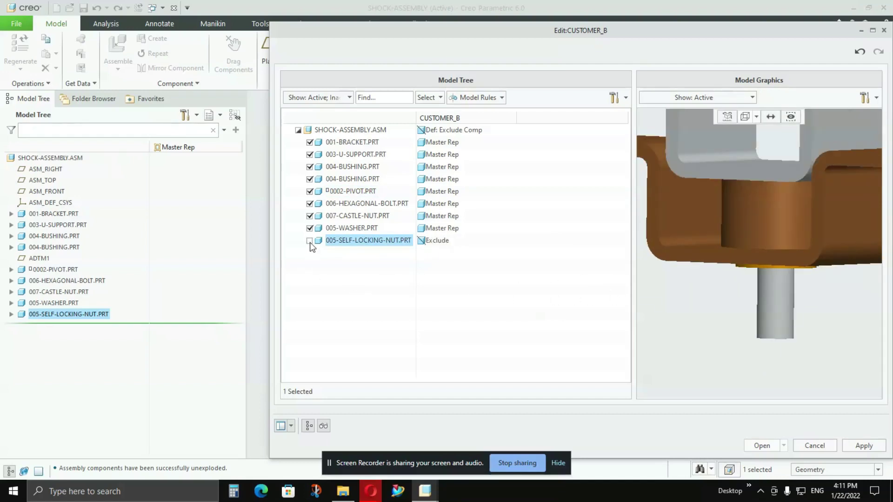
{"action": "scroll", "coordinate": [675, 298], "scroll_direction": "up", "scroll_amount": 3}
{"action": "middle_click_drag", "start_coordinate": [674, 298], "coordinate": [715, 314]}
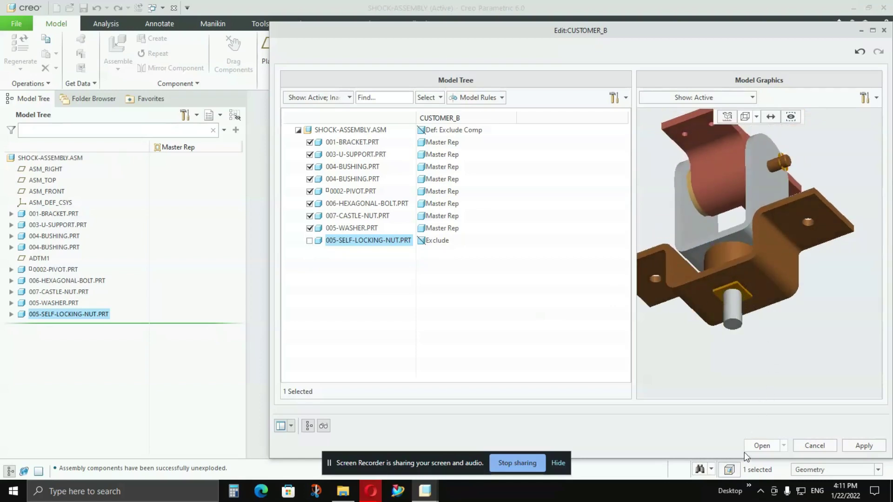
{"action": "left_click", "coordinate": [763, 446]}
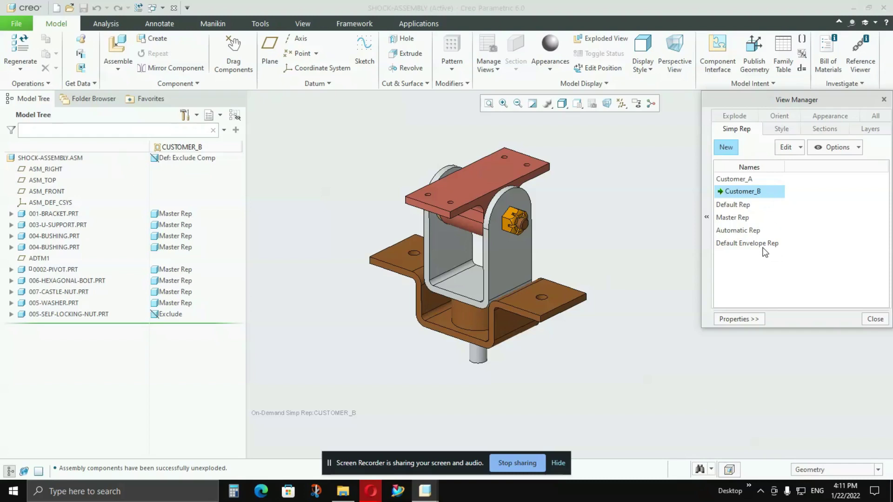
Step: Activate Customer_A, then Customer_B, then Master Rep in the Simp Rep list
{"action": "double_click", "coordinate": [736, 180]}
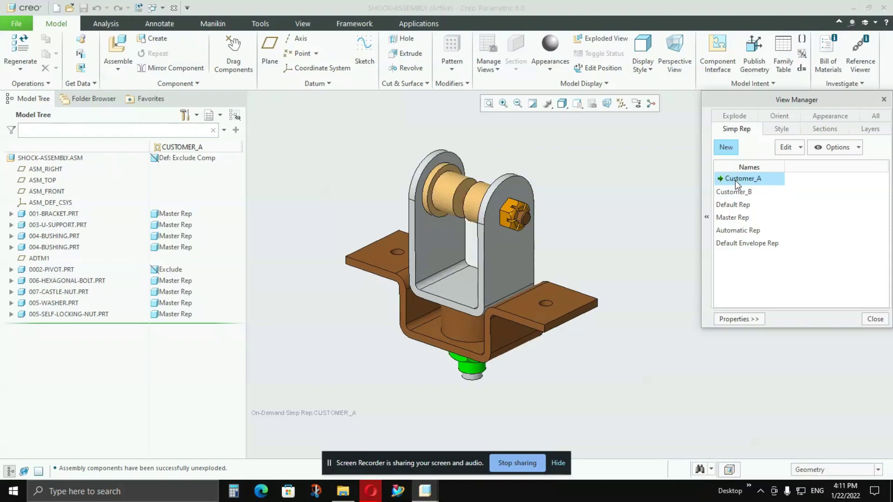
{"action": "double_click", "coordinate": [745, 192]}
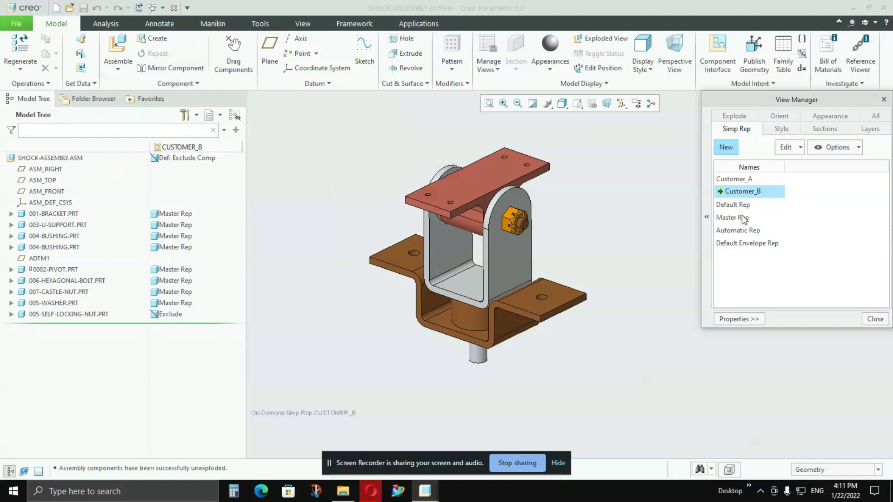
{"action": "double_click", "coordinate": [742, 217]}
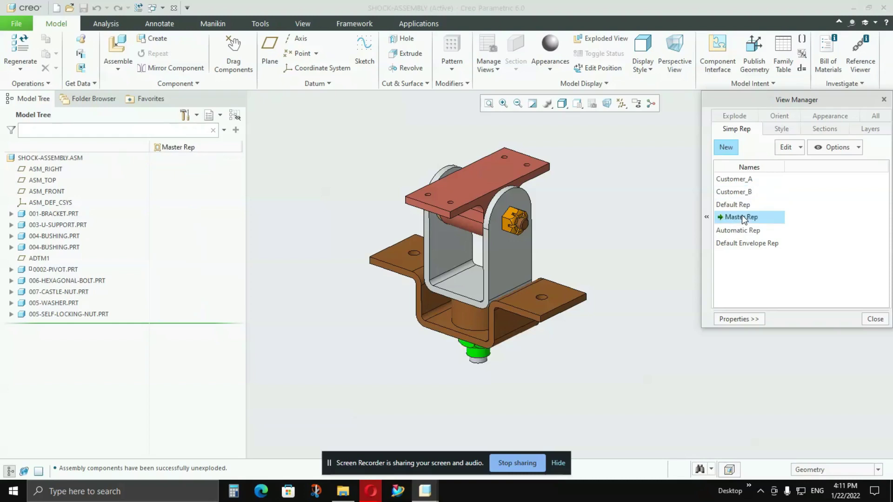